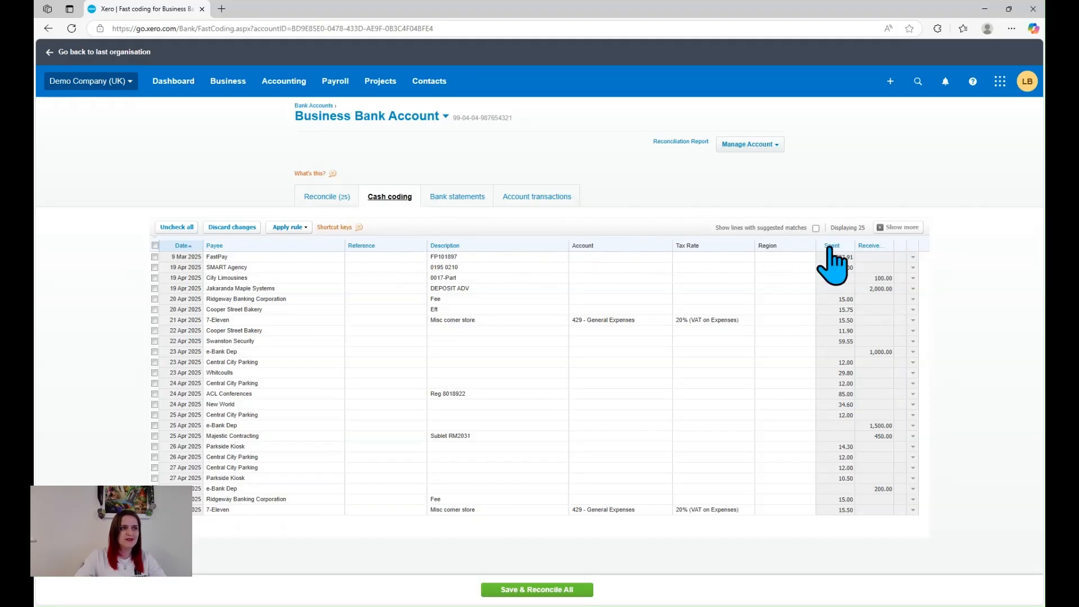
Sort the statement lines by payee, and re-sort them by received amount with the largest first
click(256, 246)
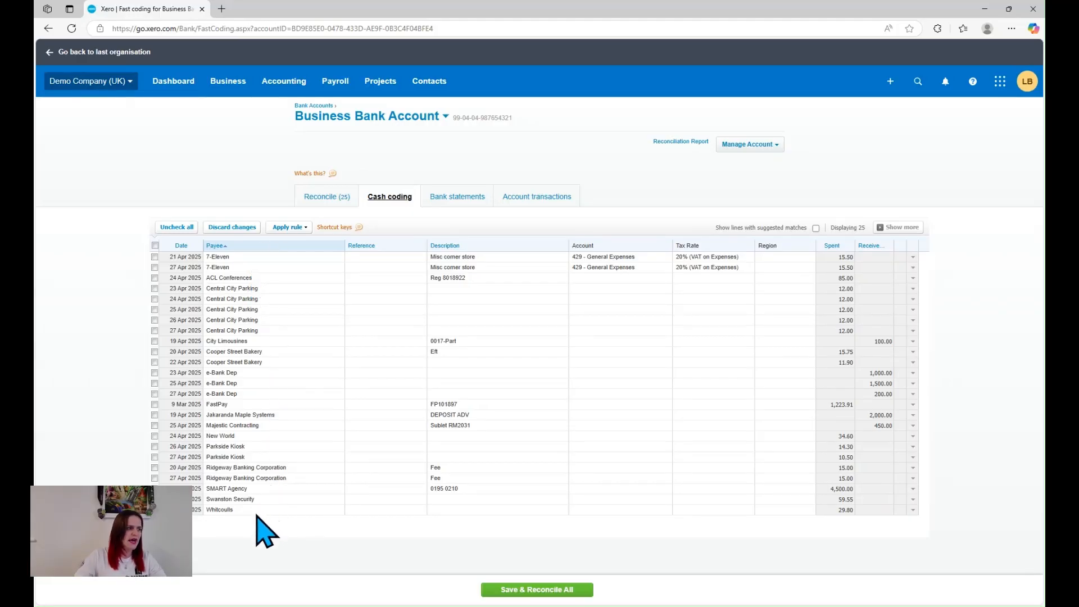
click(878, 248)
click(876, 247)
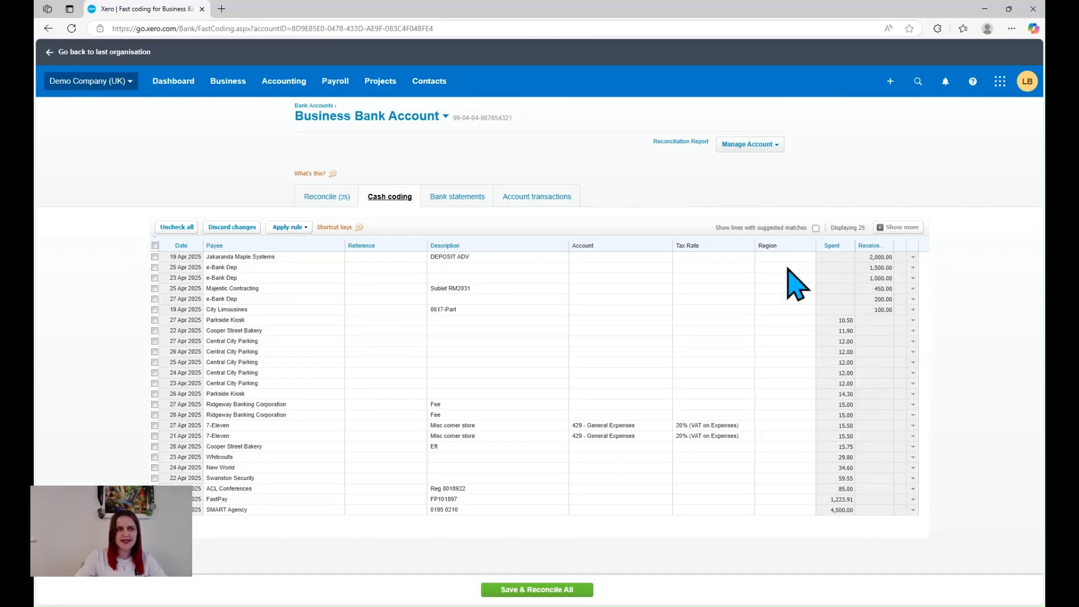
Select the 25 and 23 April e-Bank Dep lines and set their payee to Port & Philip Freight
click(155, 268)
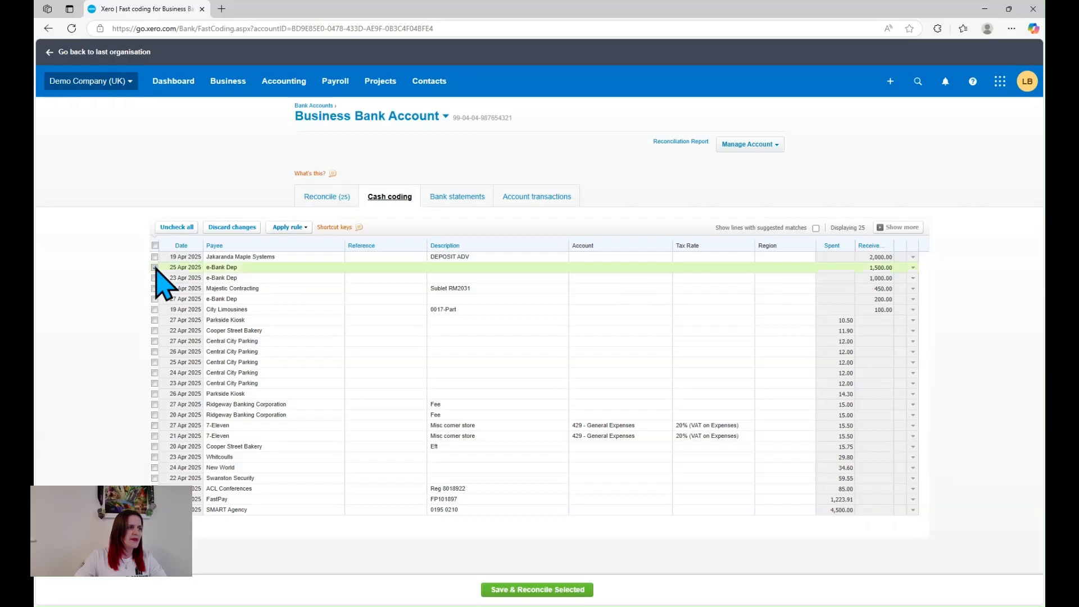
click(155, 278)
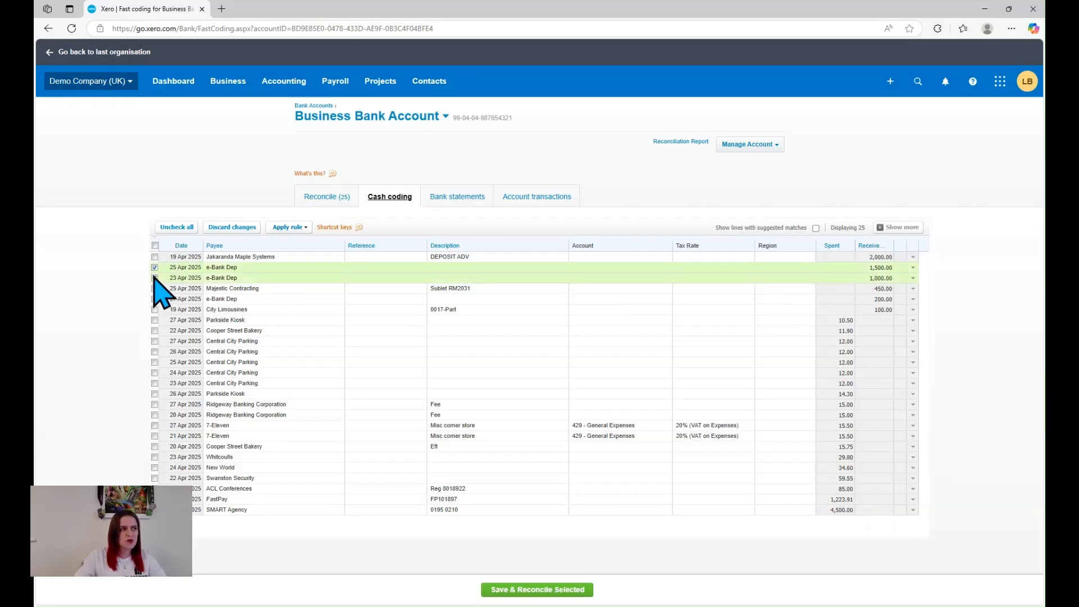
click(256, 268)
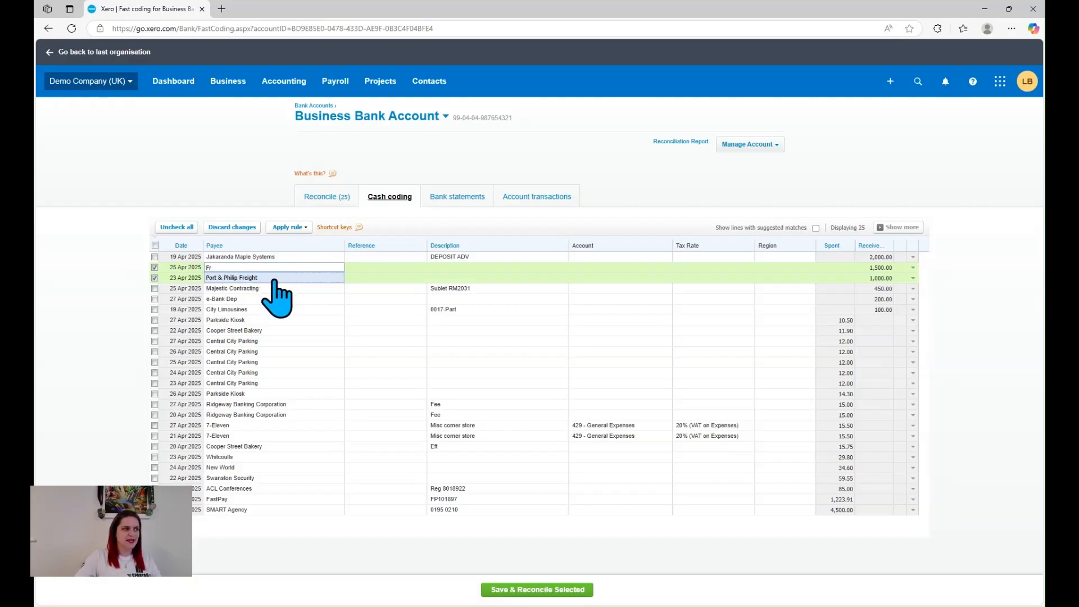
click(274, 279)
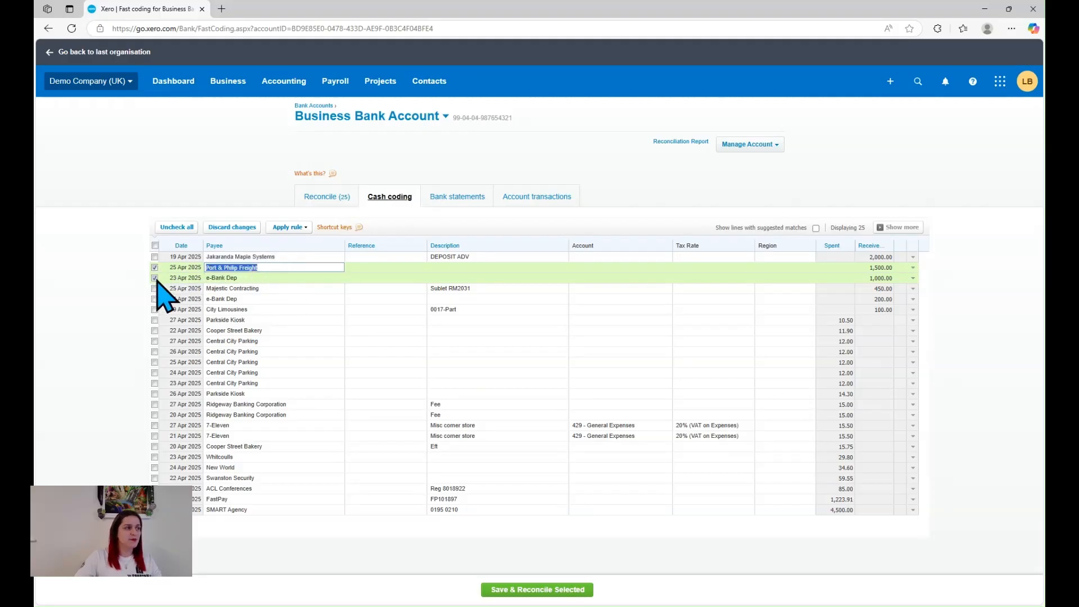
click(121, 279)
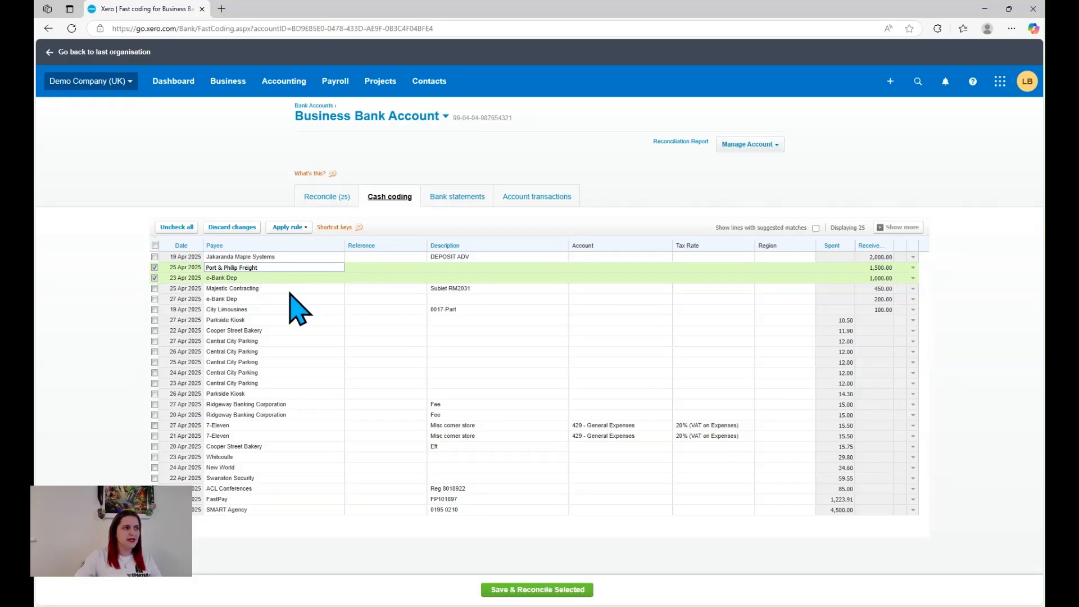
click(379, 277)
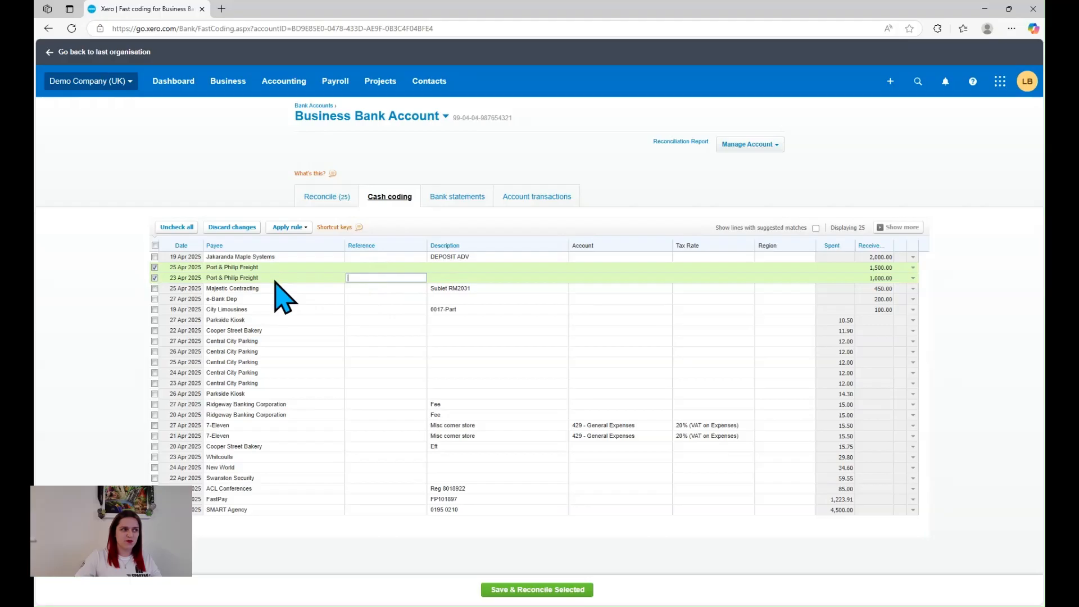
Code both Port & Philip Freight lines to account 200 - Sales, with only those two lines selected
click(154, 320)
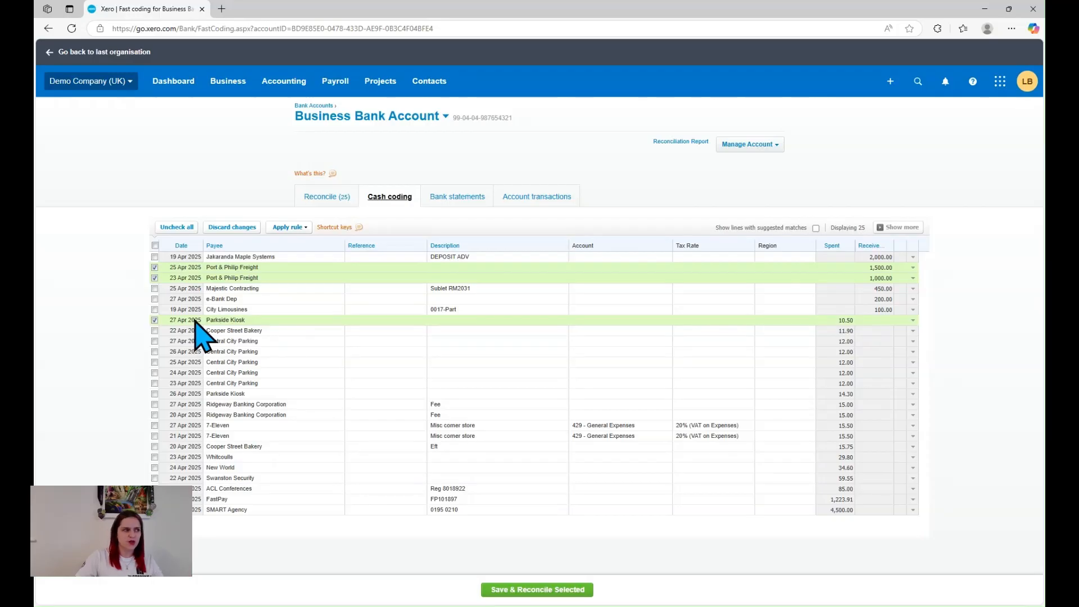
click(154, 320)
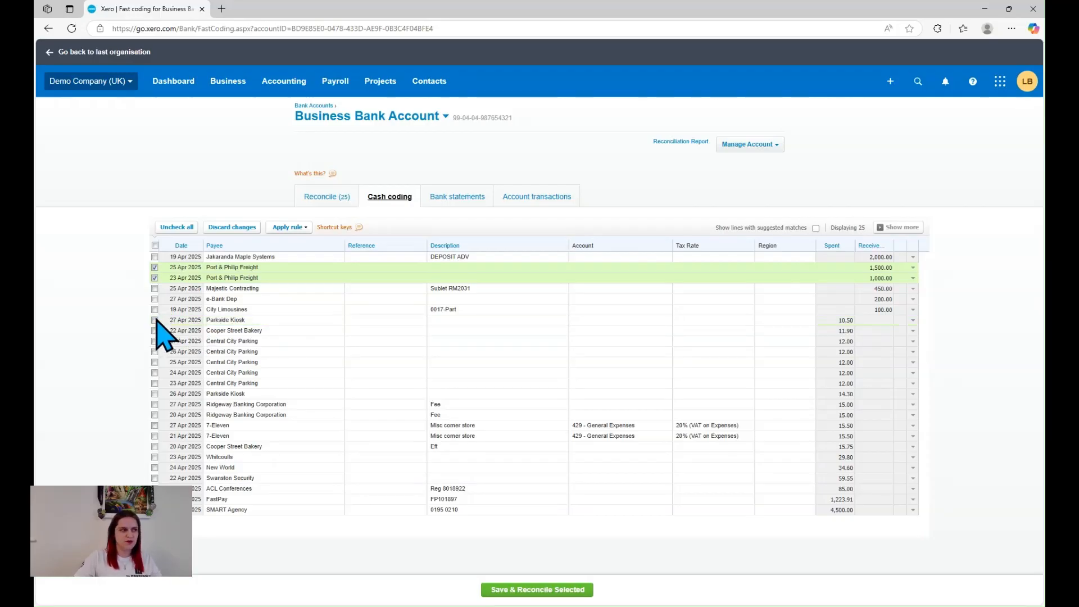
click(618, 268)
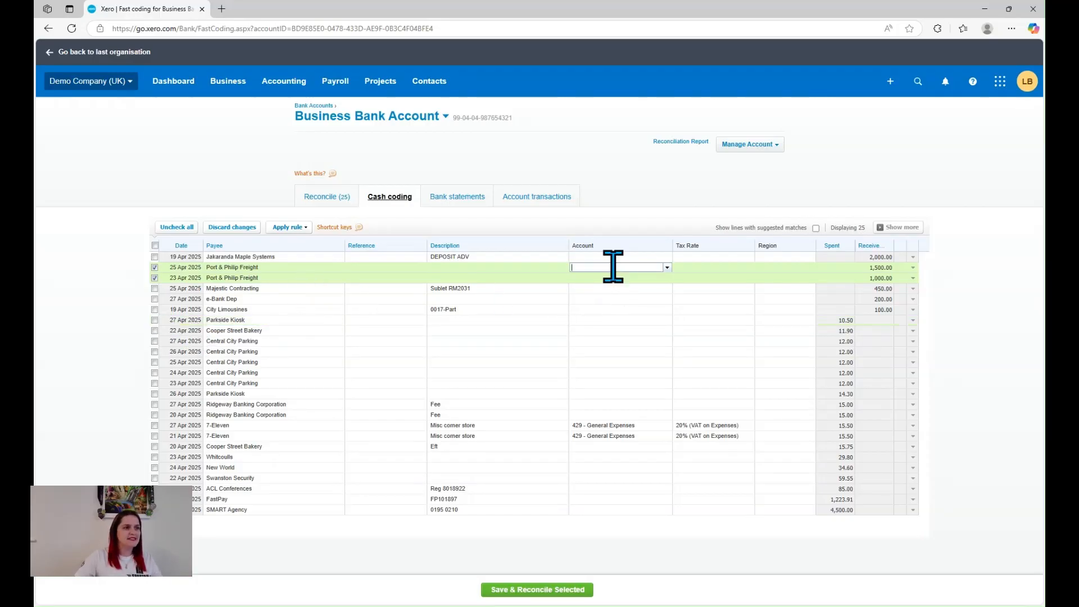
click(667, 268)
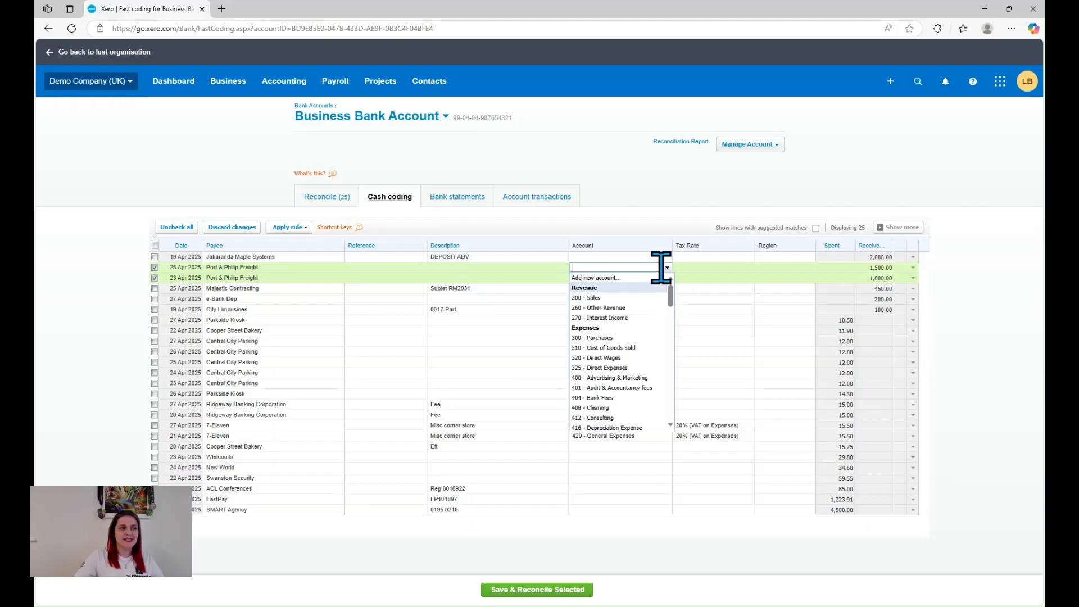
click(614, 297)
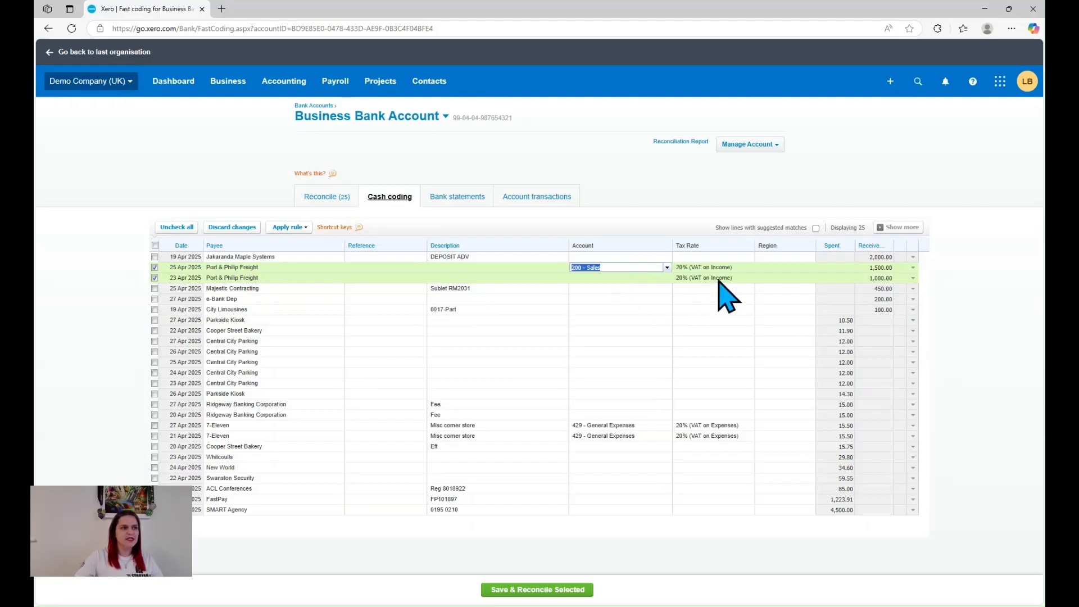
click(747, 268)
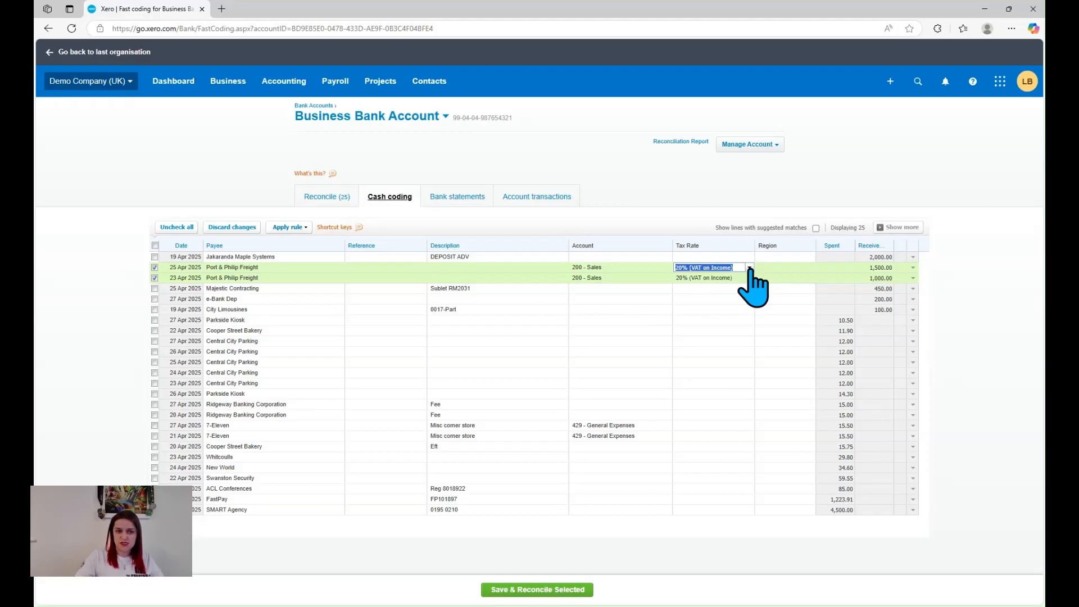
click(783, 270)
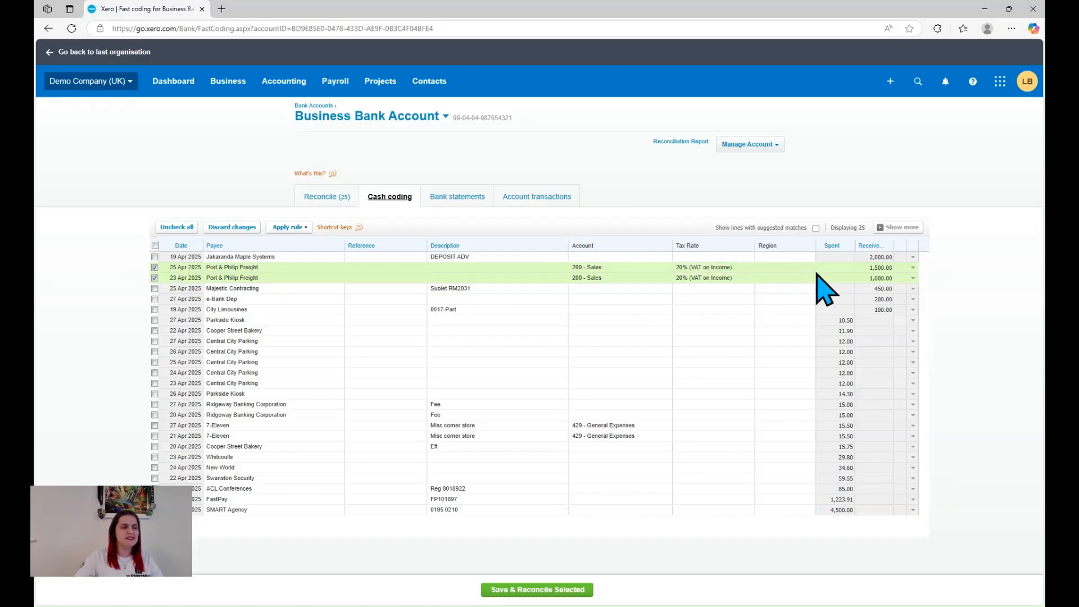
click(803, 268)
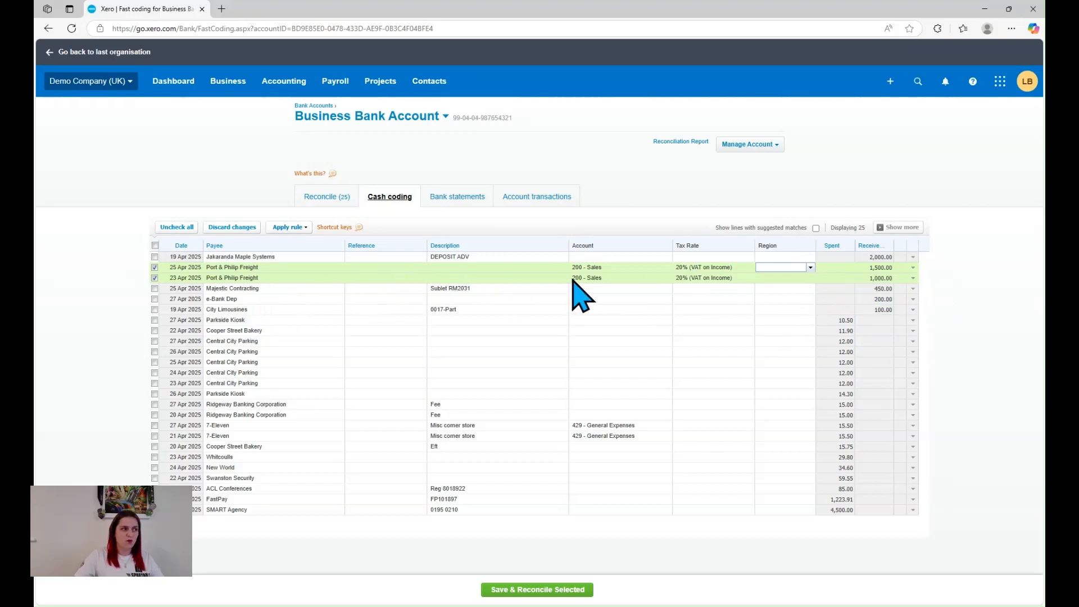
Enter April as the description of both selected Port & Philip Freight lines
click(482, 257)
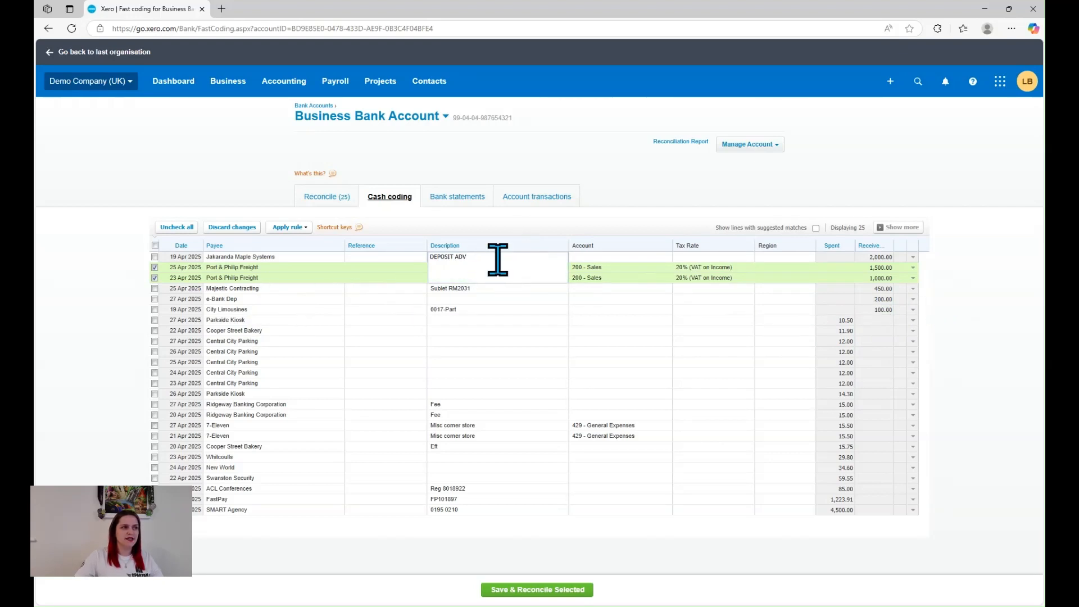
click(482, 267)
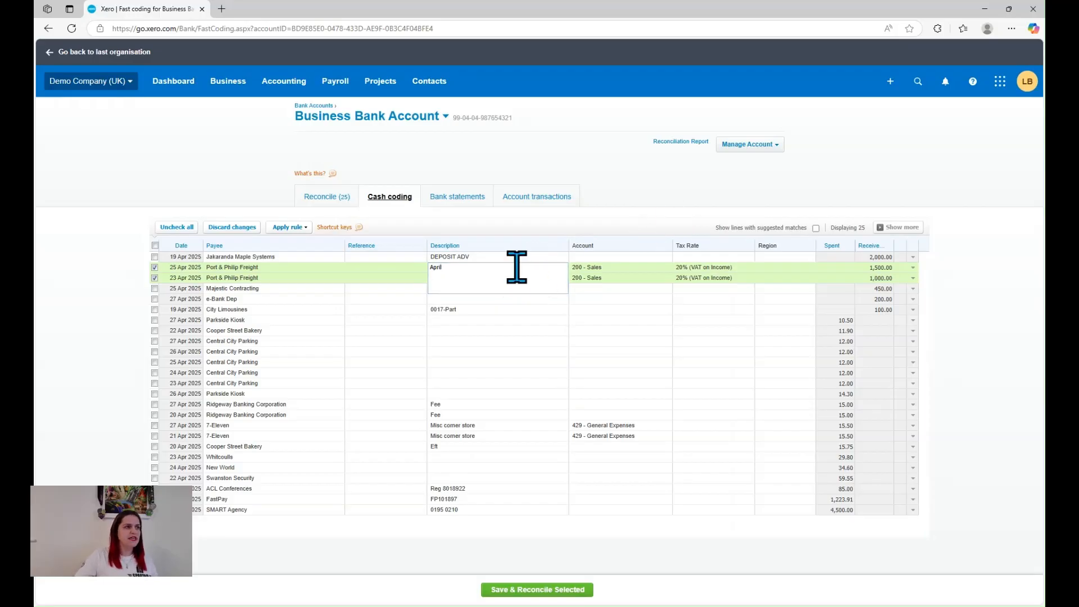
click(402, 278)
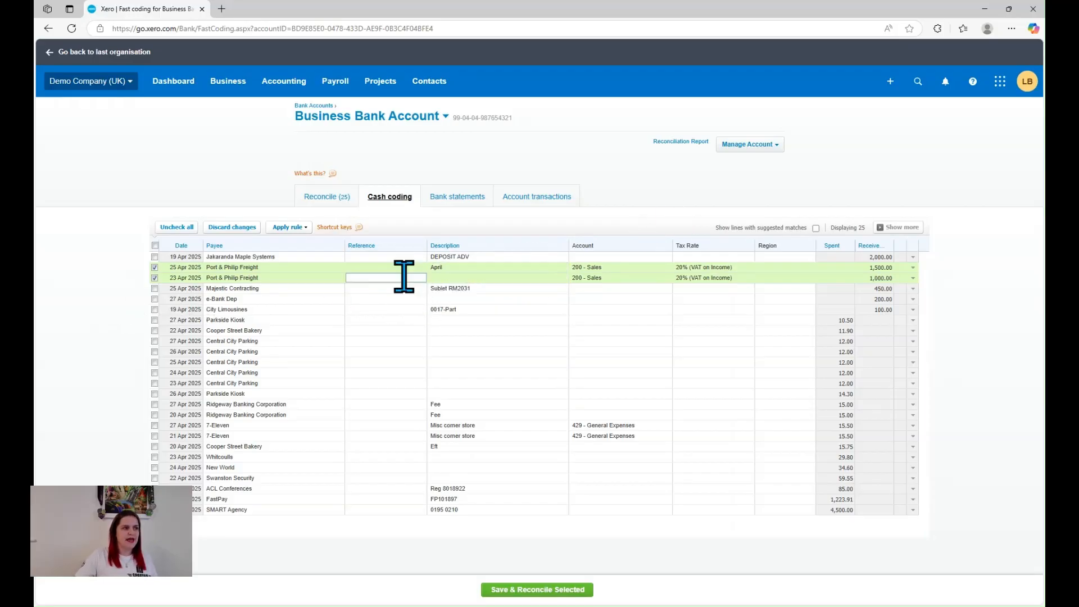
Set only the 23 April line's description to May, and save and reconcile both Port & Philip Freight lines
click(156, 278)
click(457, 278)
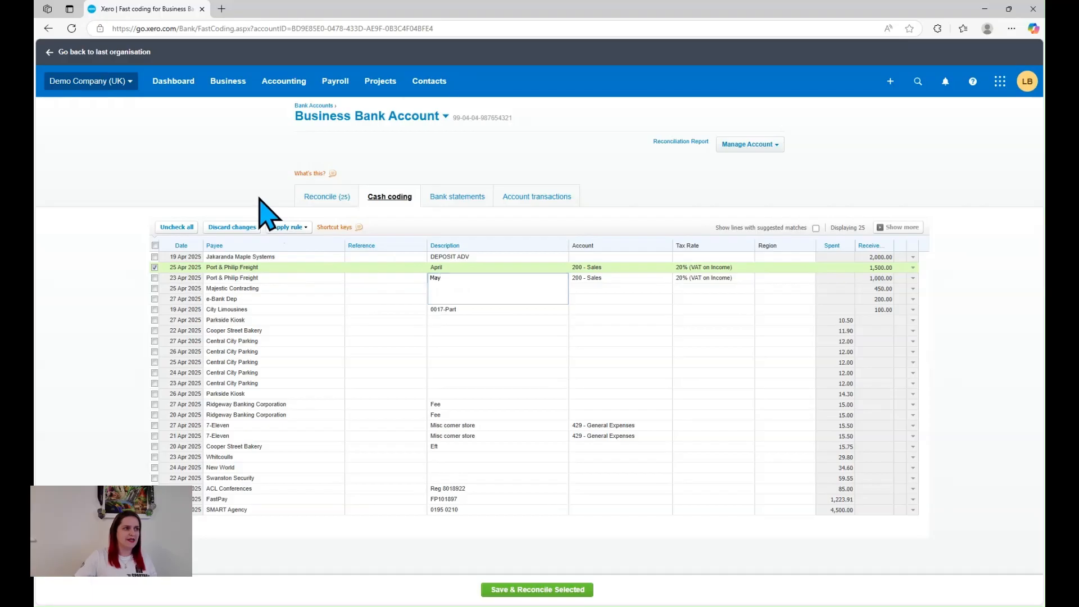
click(373, 278)
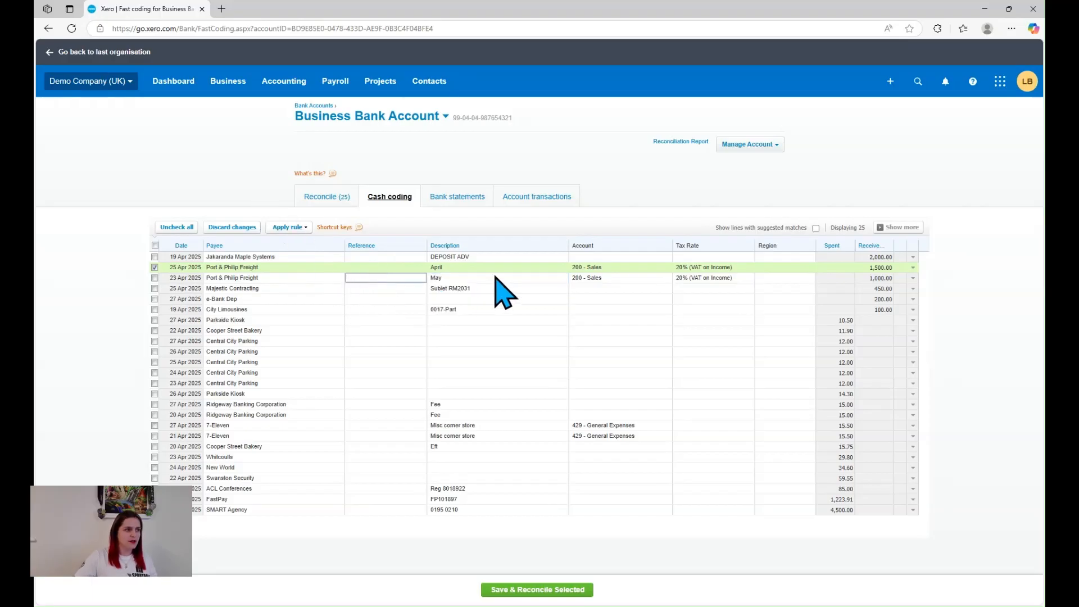
click(155, 278)
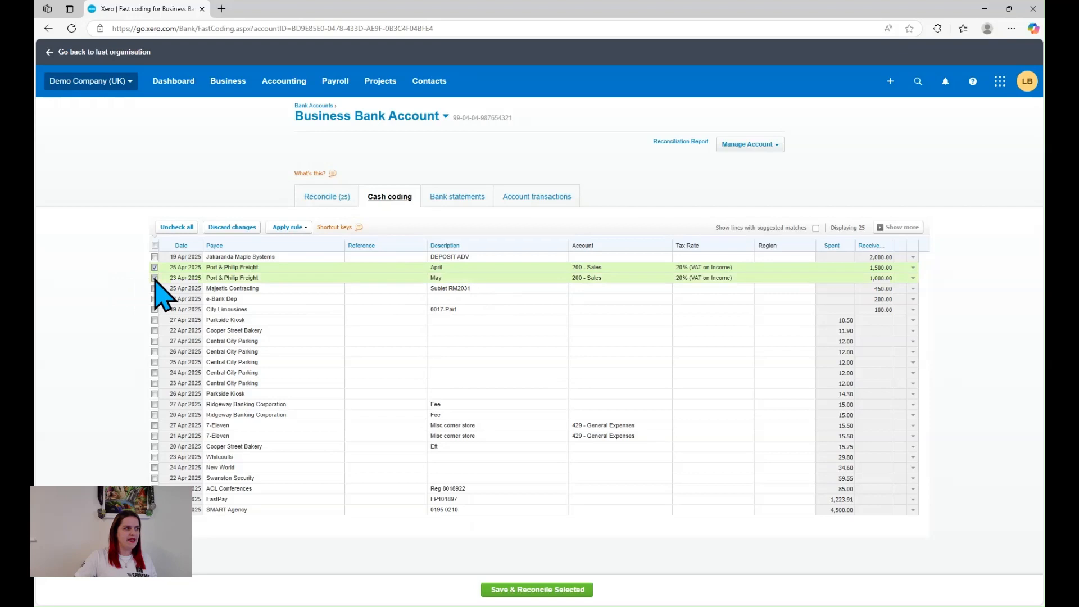
click(555, 596)
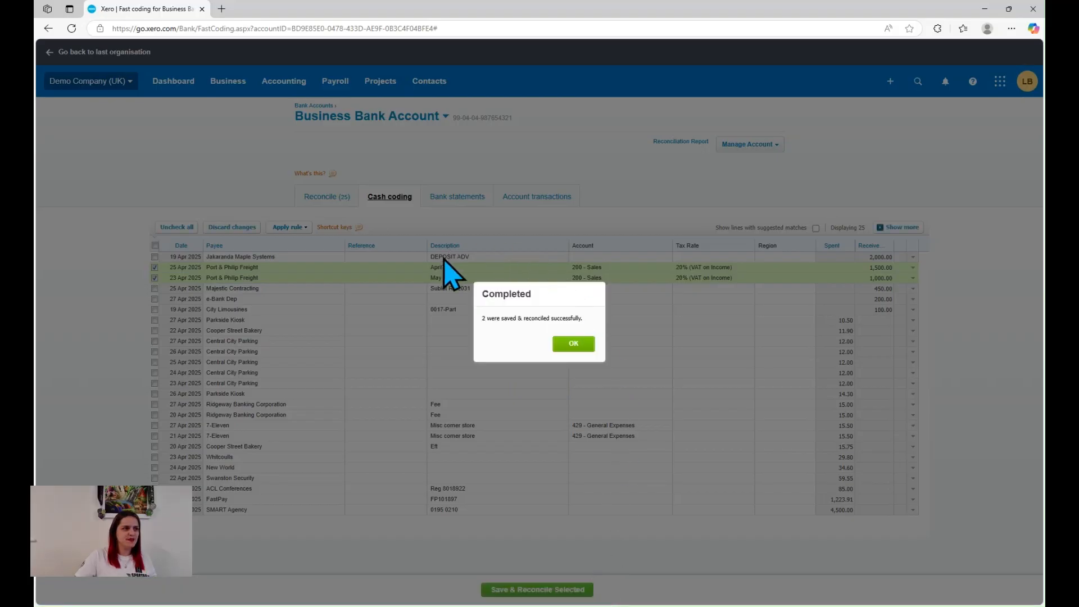
click(573, 345)
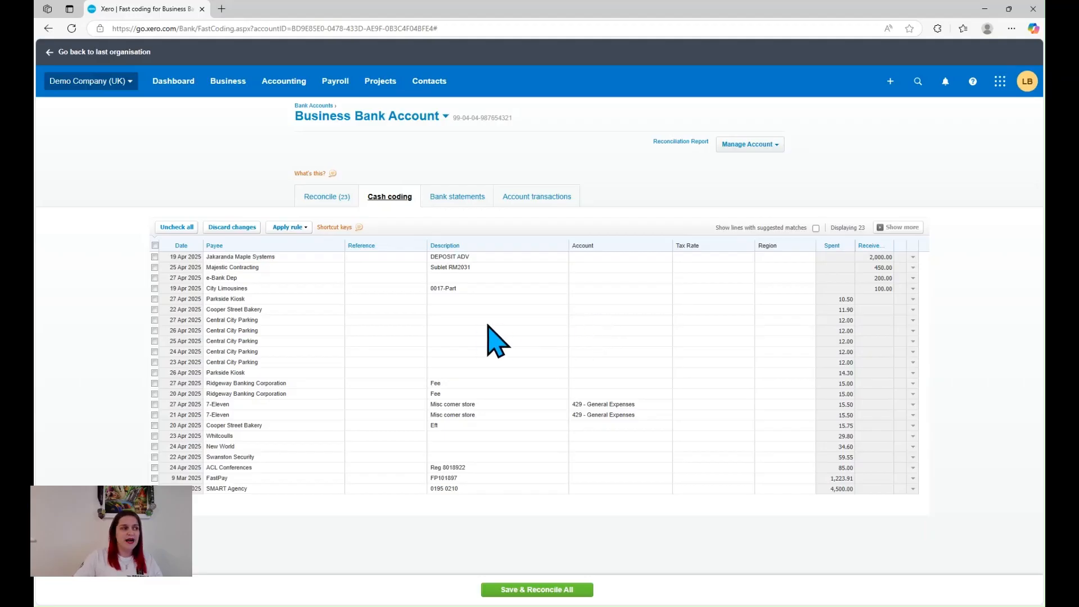
Code the five Central City Parking lines together to account 429 - General Expenses, and save and reconcile them
click(155, 320)
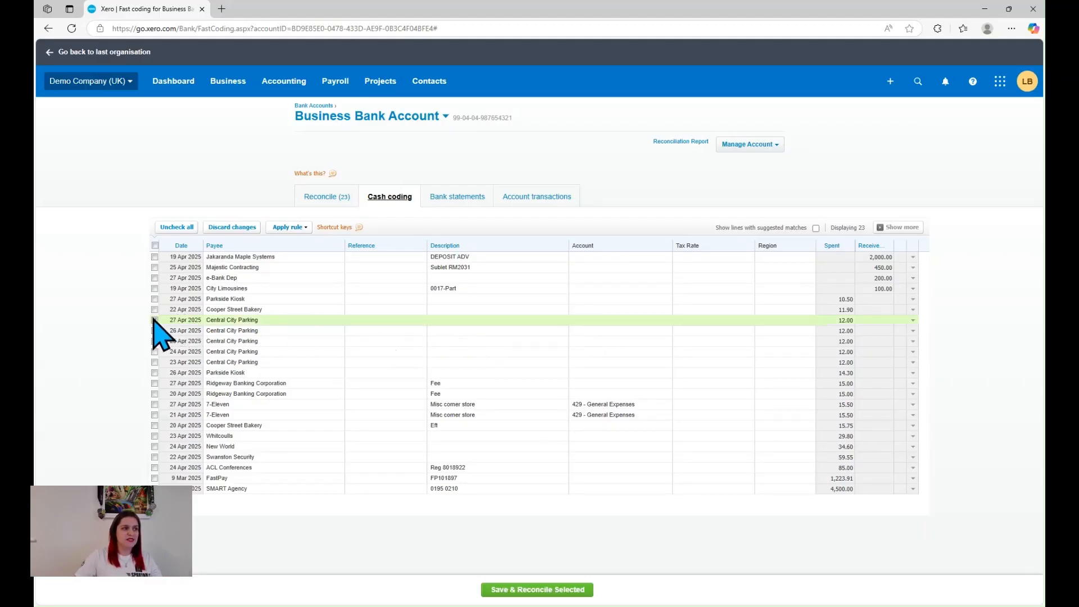
click(154, 330)
click(154, 341)
click(154, 352)
click(155, 361)
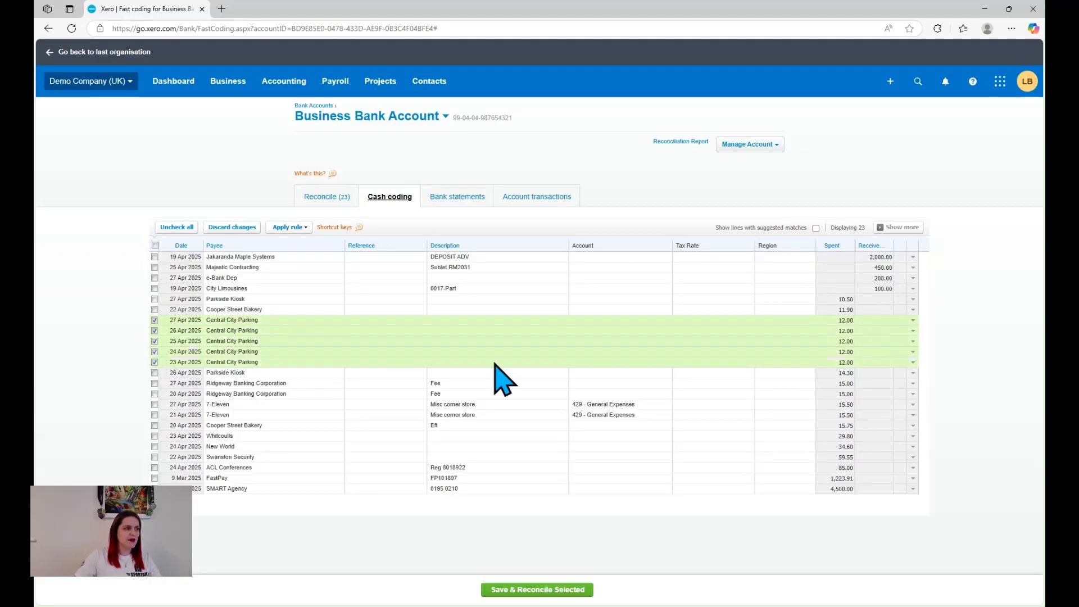
click(644, 320)
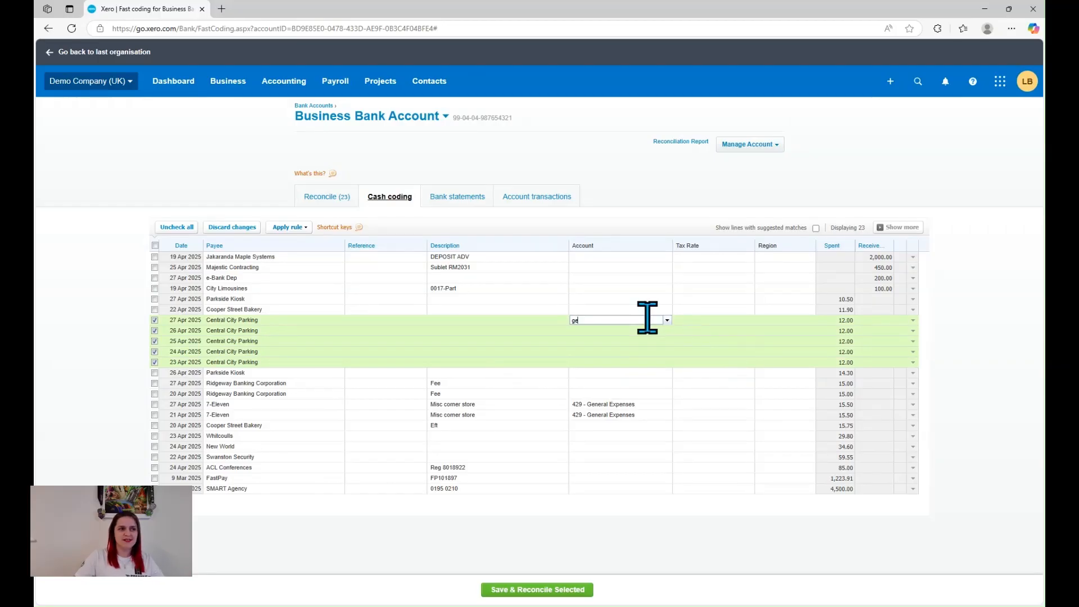
text(ge)
click(641, 330)
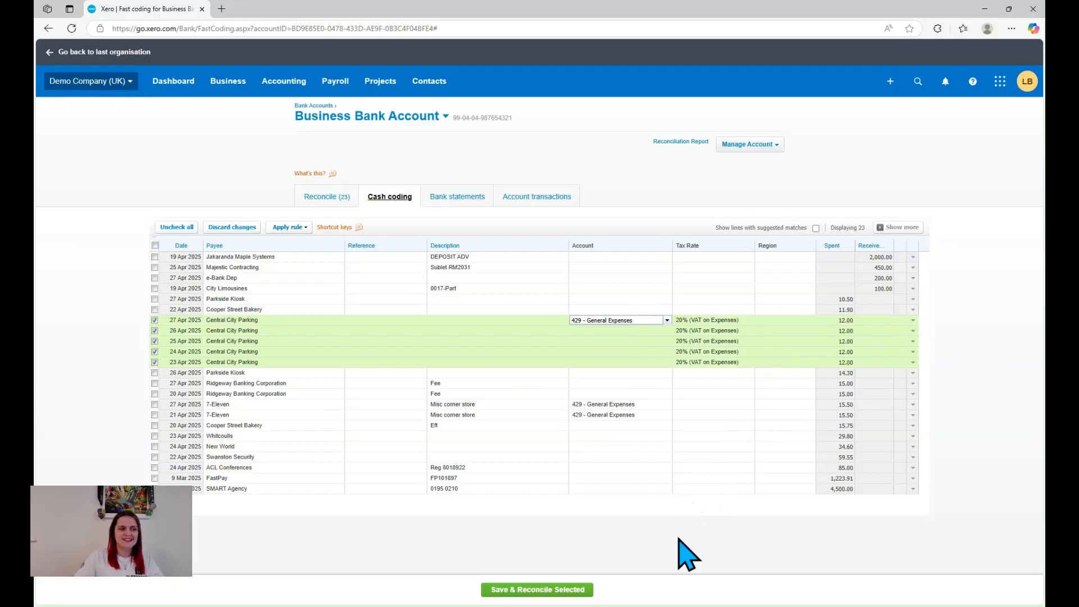
click(644, 374)
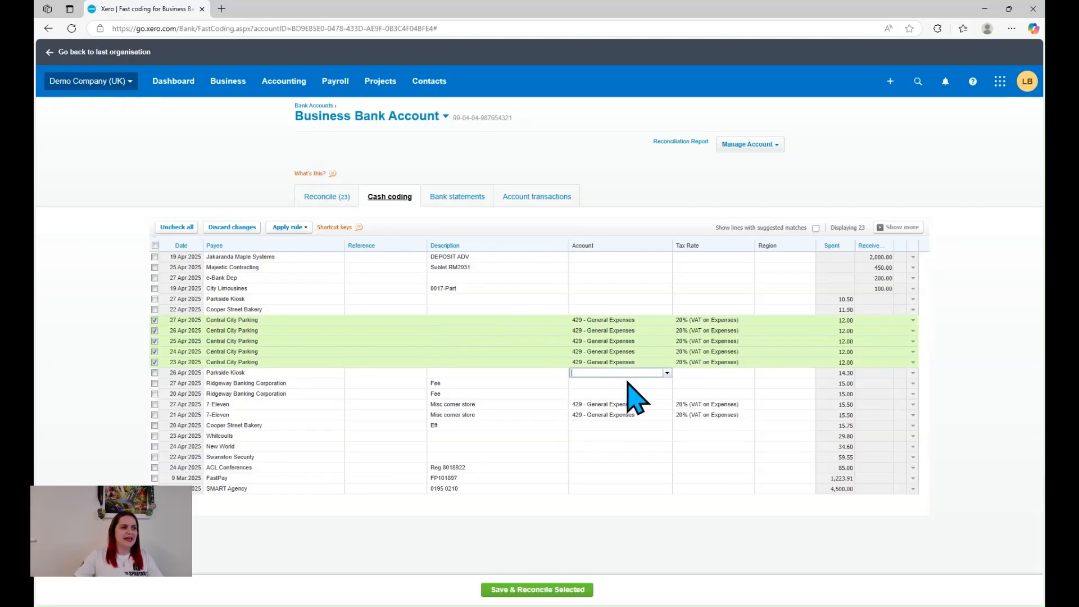
click(527, 591)
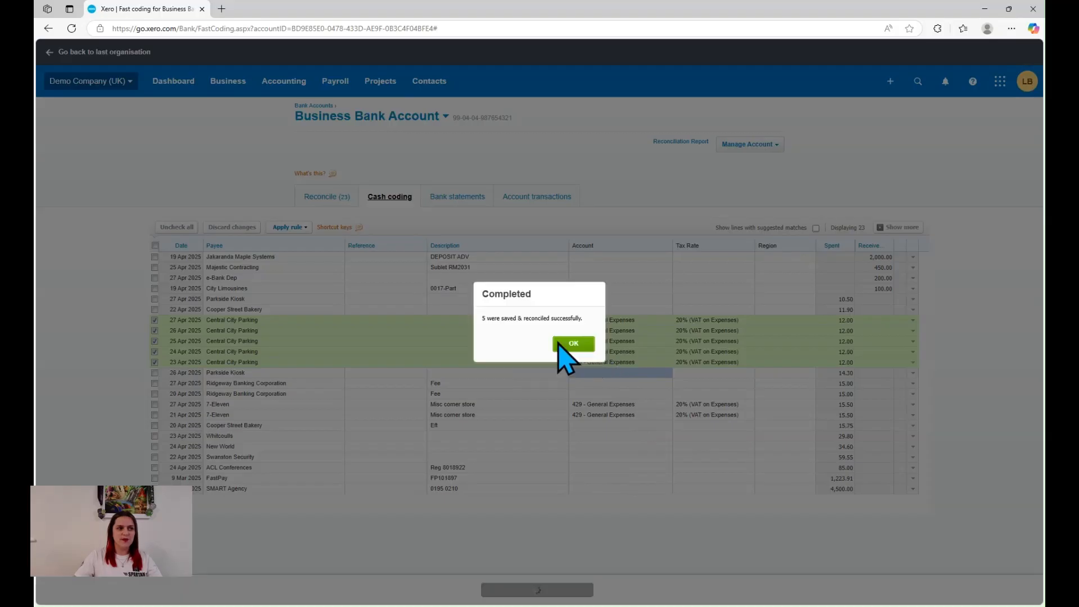
click(571, 345)
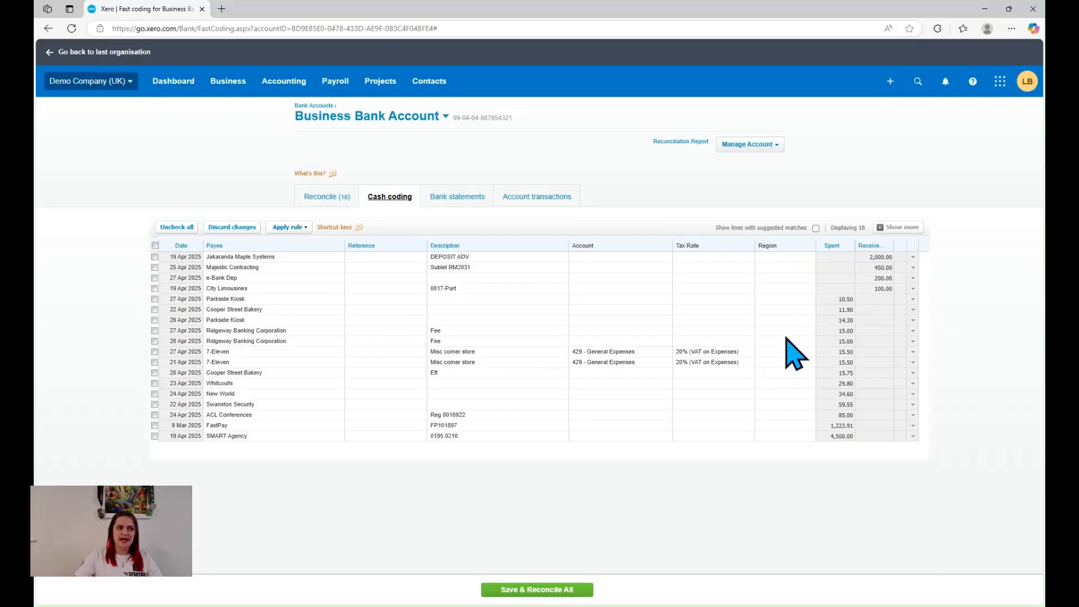